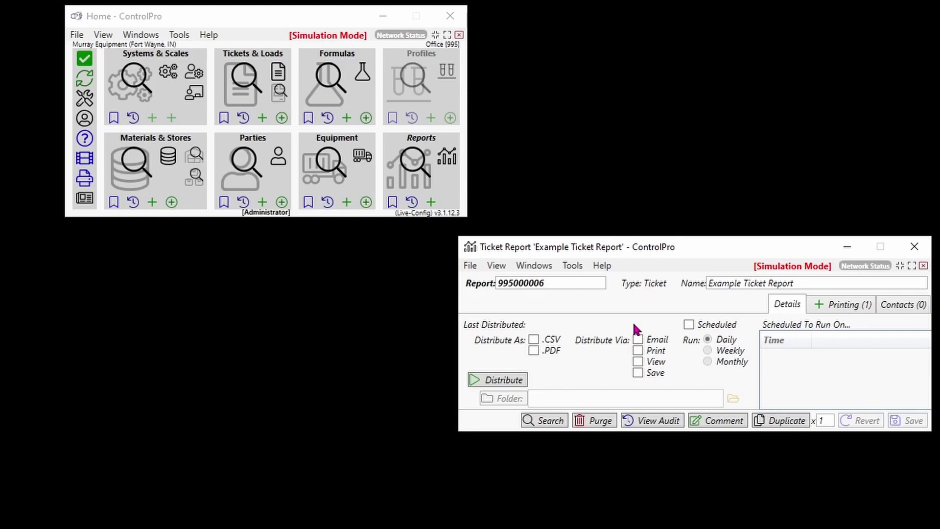
# - Add an Email-type contact with the contact's name and email address, mark it Distribute, and save the report
pyautogui.click(905, 305)
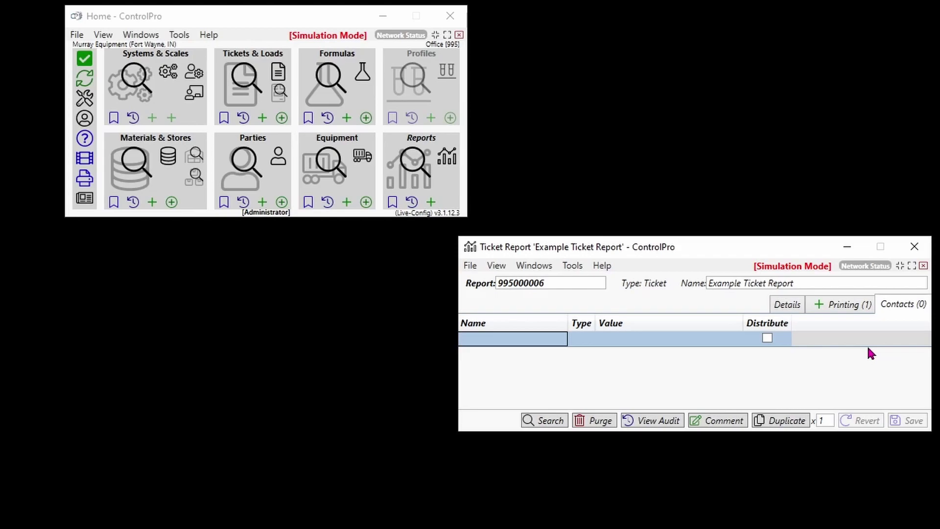
pyautogui.click(525, 340)
pyautogui.write('Me')
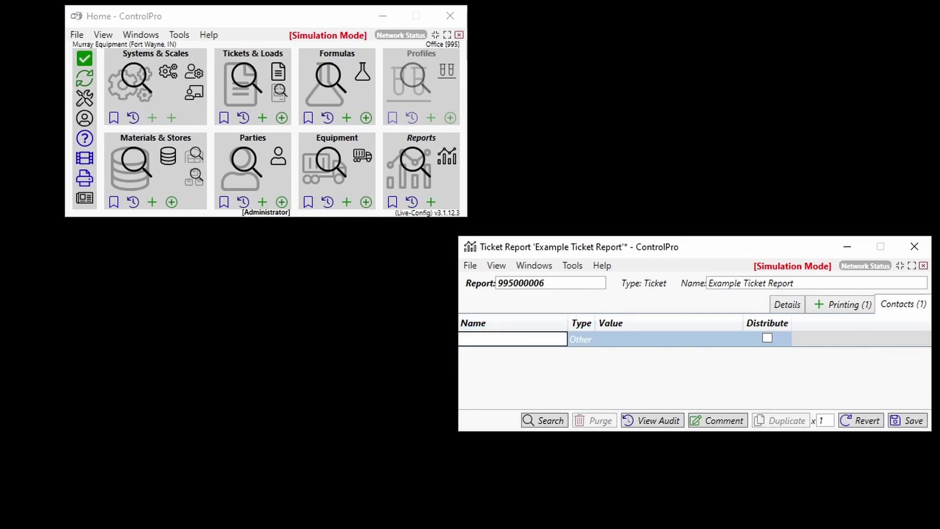
pyautogui.write('i')
pyautogui.press('Return')
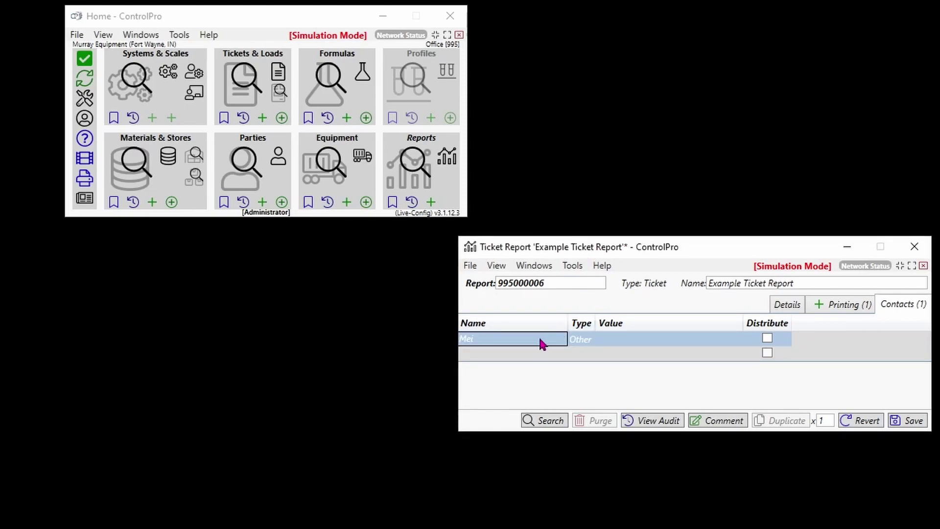
pyautogui.click(580, 339)
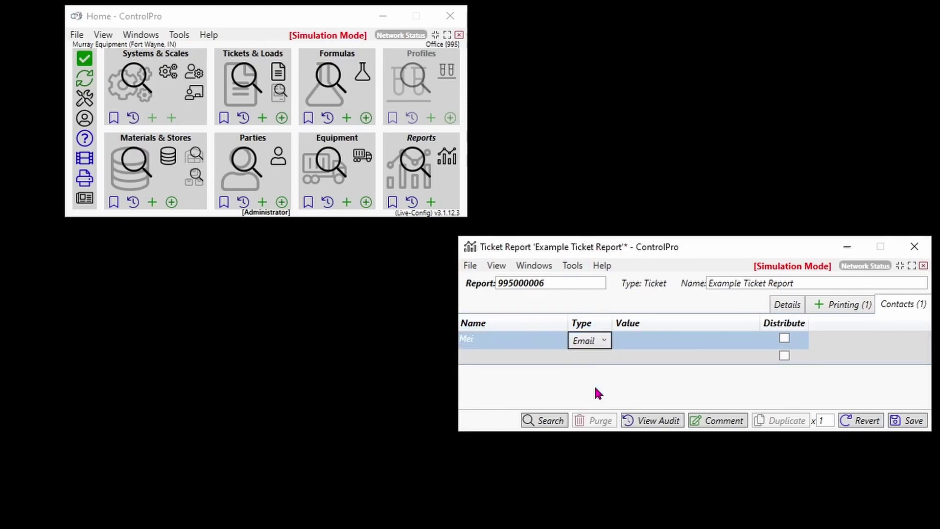
pyautogui.click(650, 343)
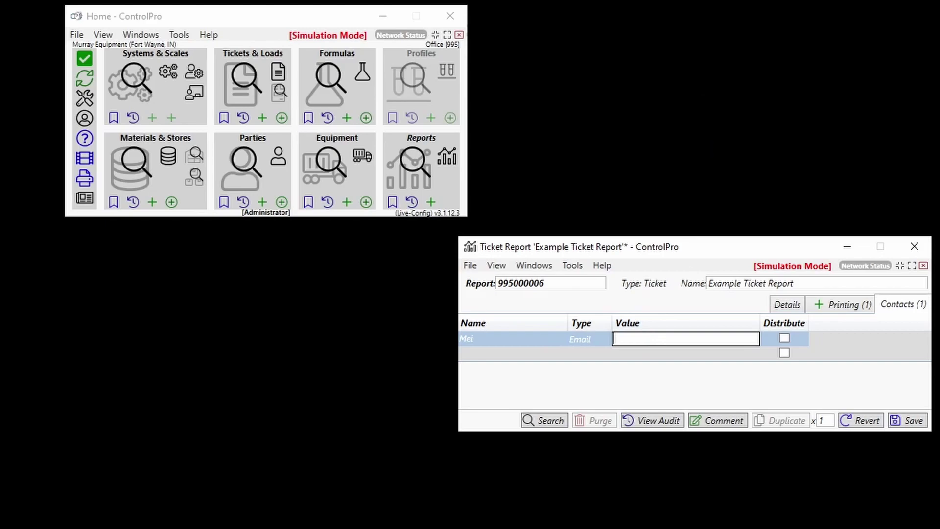
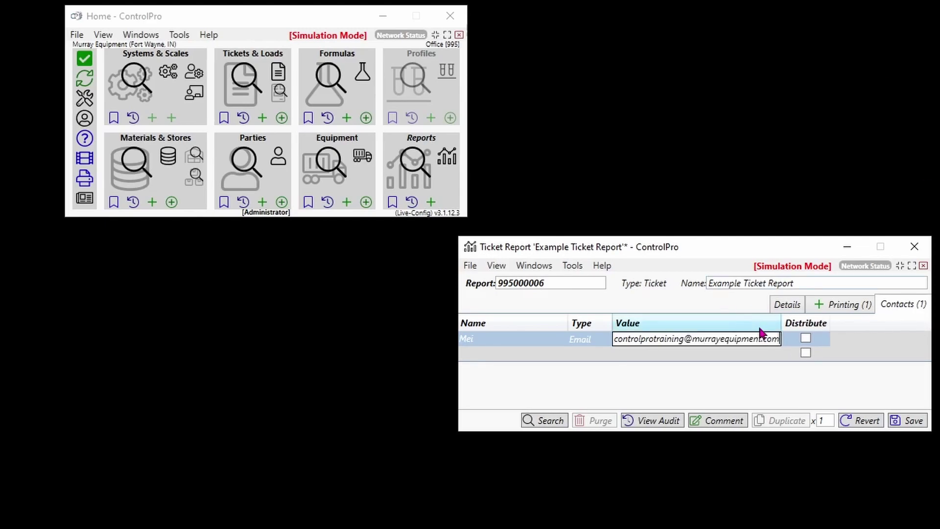
pyautogui.click(805, 339)
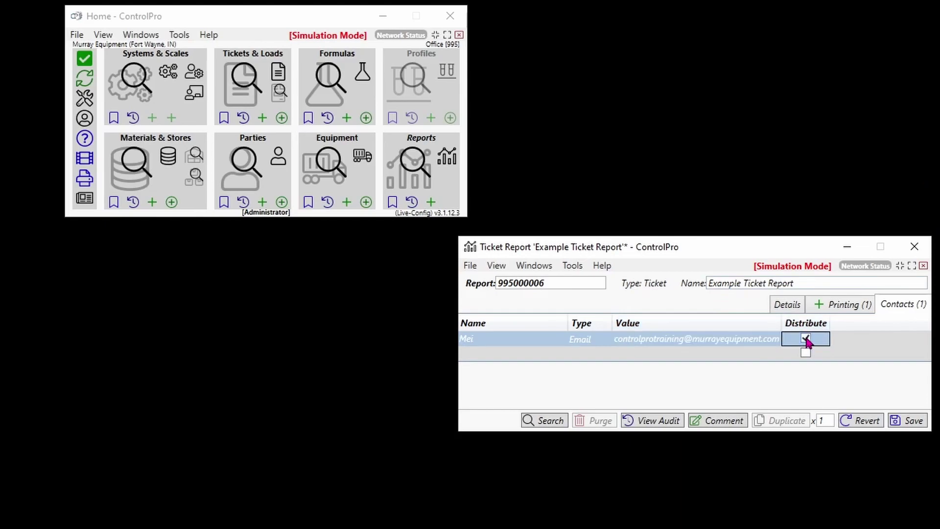
pyautogui.click(913, 422)
pyautogui.click(786, 304)
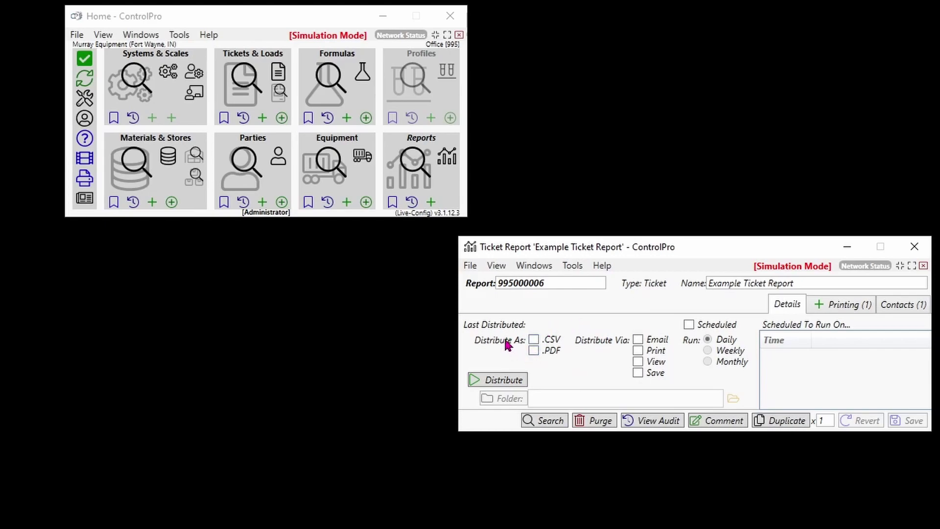
# - Distribute the report as .PDF via Email, leaving the save-to-folder option off
pyautogui.click(534, 351)
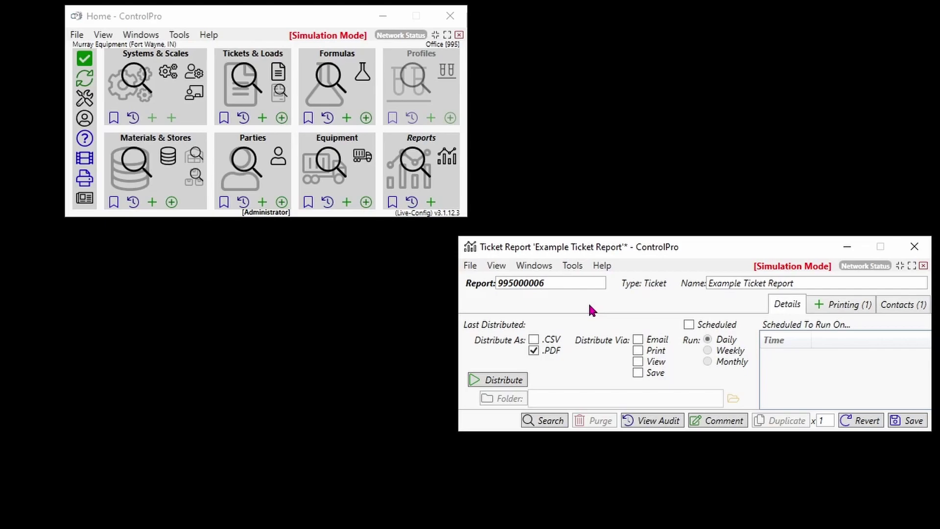
pyautogui.click(638, 339)
pyautogui.click(637, 374)
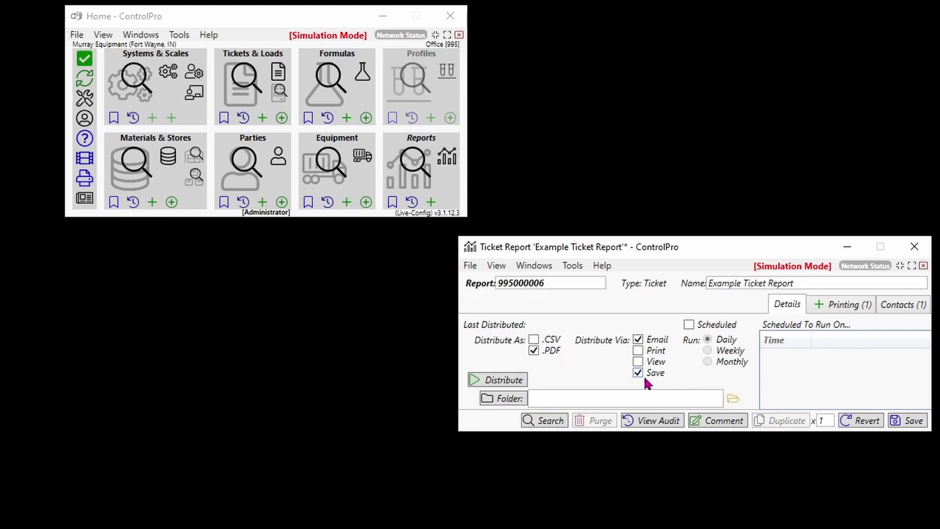
pyautogui.click(490, 399)
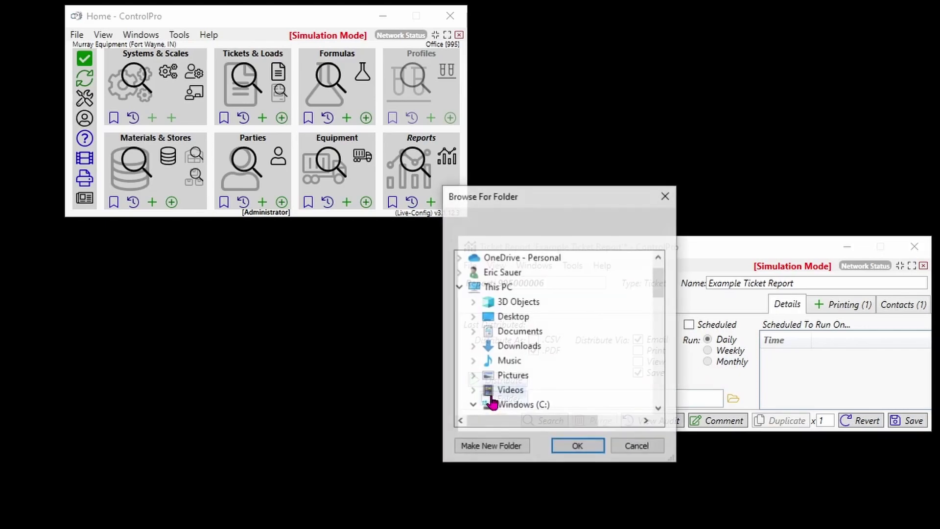
pyautogui.moveTo(662, 286); pyautogui.dragTo(659, 348)
pyautogui.click(666, 196)
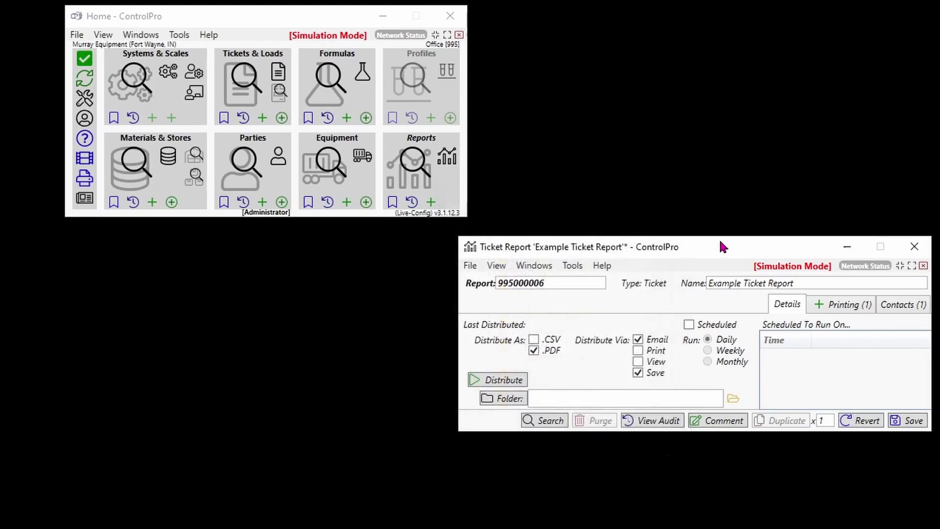
pyautogui.click(637, 374)
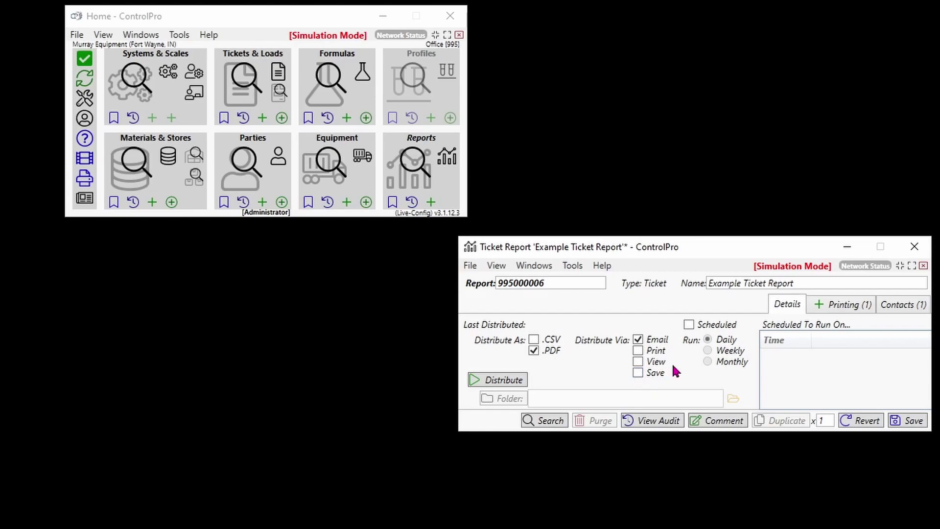
# - Turn on scheduled runs and set the report to run Daily
pyautogui.click(689, 324)
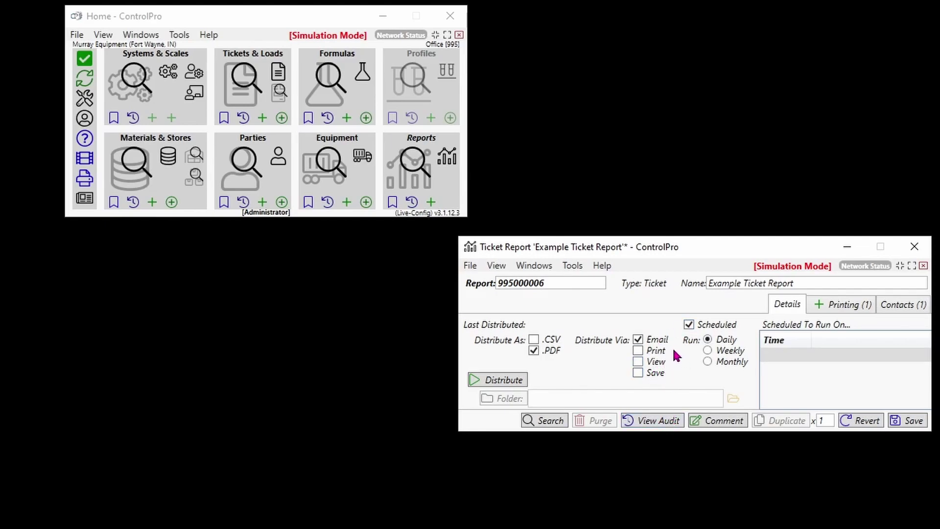
pyautogui.click(707, 350)
pyautogui.click(707, 361)
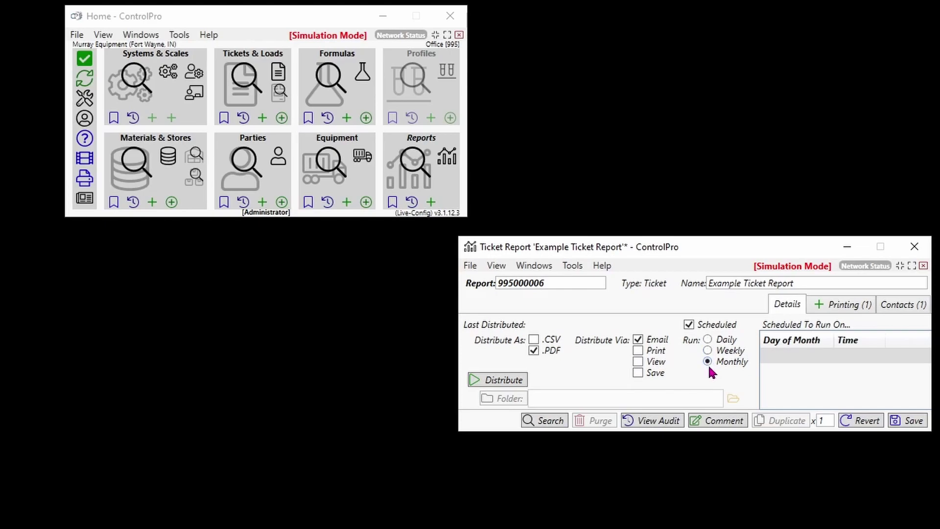
pyautogui.click(708, 338)
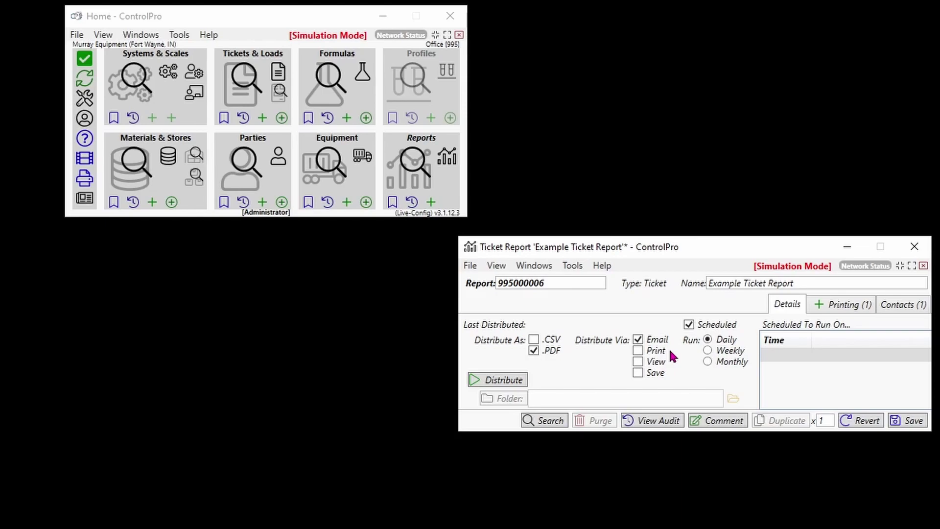
# - Set the scheduled run time to 02:00 and save the schedule
pyautogui.click(782, 355)
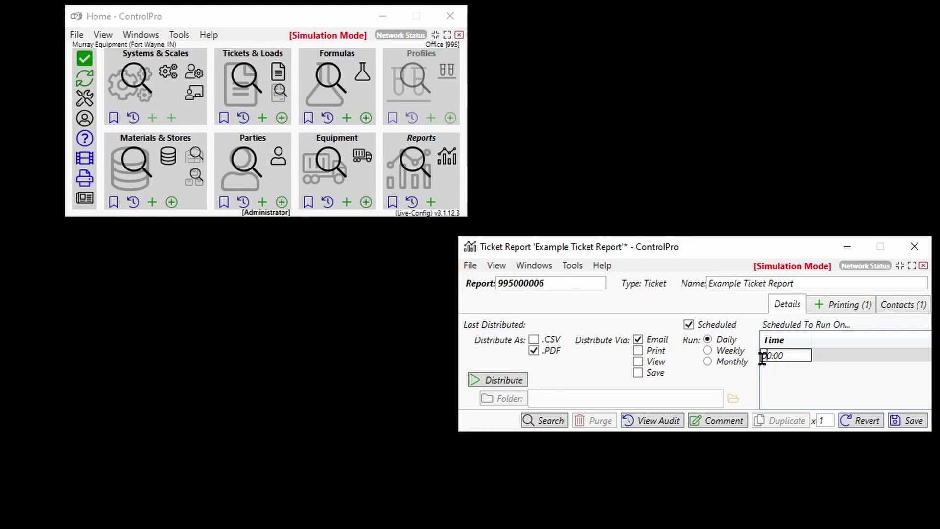
pyautogui.write('02')
pyautogui.press('Delete')
pyautogui.press('Delete')
pyautogui.click(784, 398)
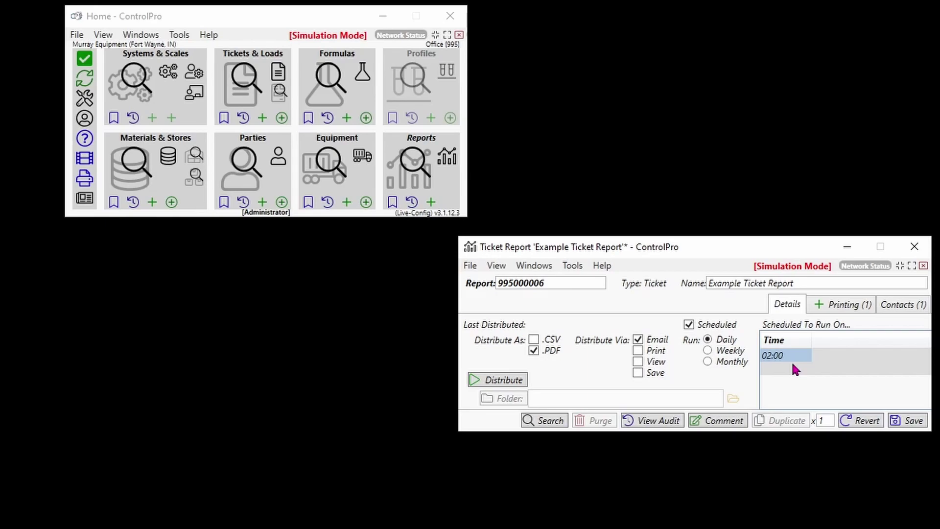
pyautogui.click(913, 421)
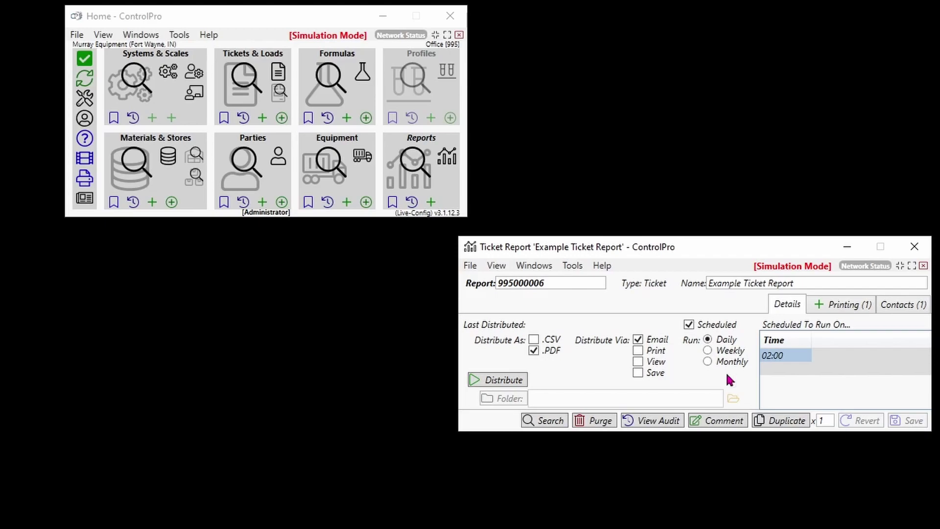
pyautogui.click(918, 306)
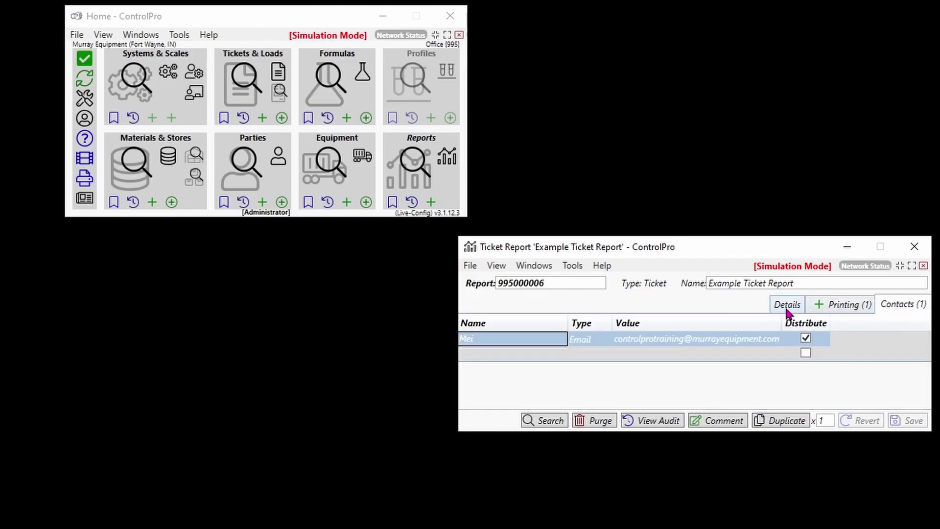
# - Back on Details, compare the Weekly and Monthly run options, then revert to the saved Daily schedule
pyautogui.click(788, 309)
pyautogui.click(708, 351)
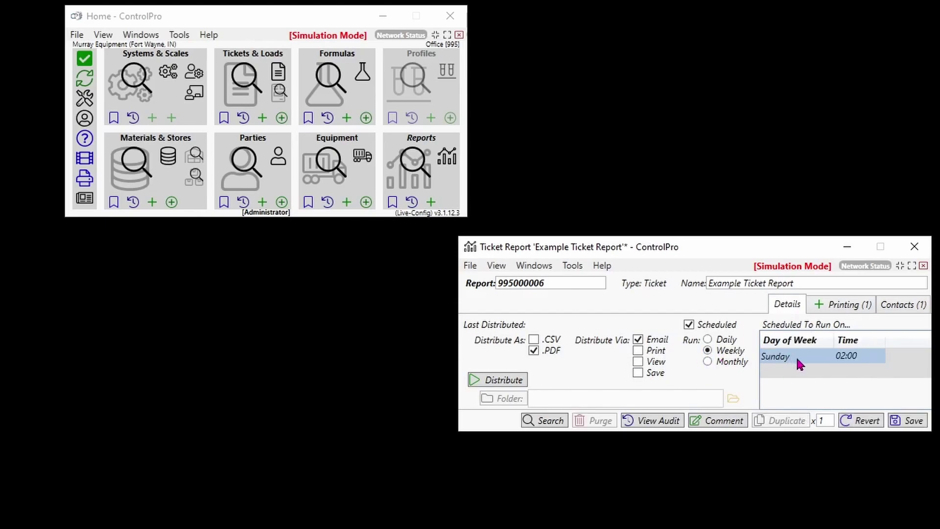
pyautogui.click(711, 363)
pyautogui.click(915, 423)
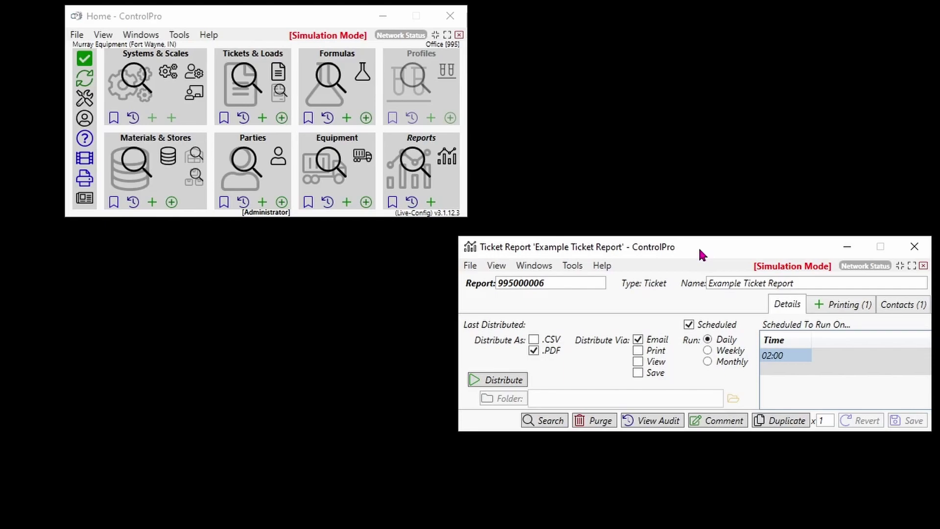
# - Open the report's ticket search criteria and filter Status to Completed
pyautogui.click(556, 420)
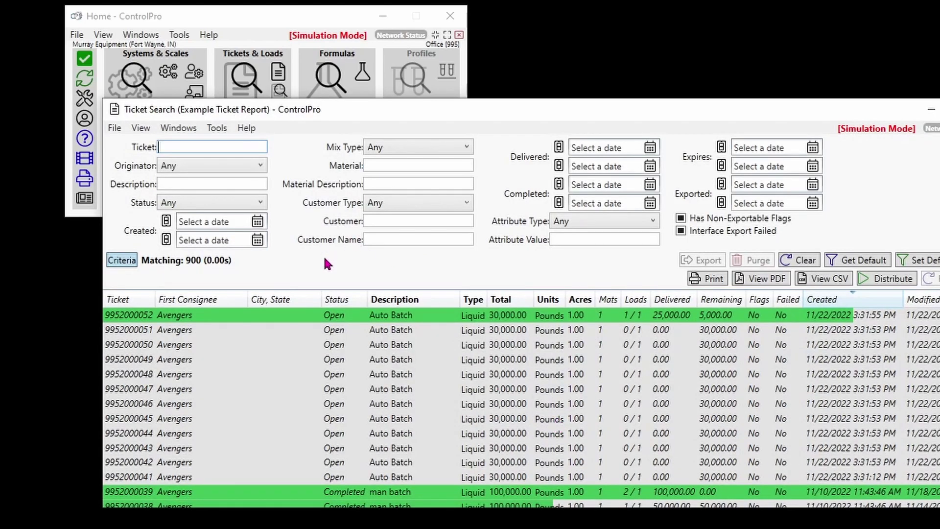
pyautogui.click(308, 150)
pyautogui.click(252, 206)
pyautogui.click(196, 248)
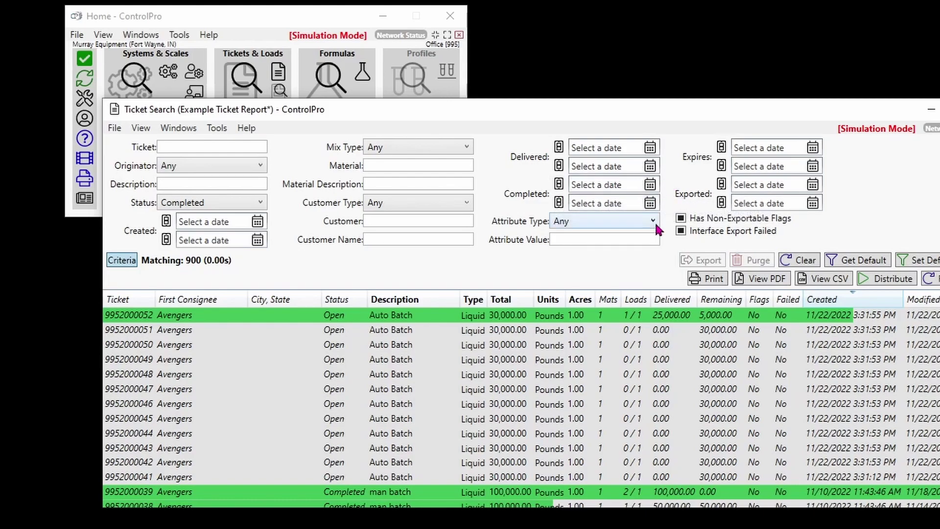
# - Set both Completed dates to relative -1 days, save the criteria with Ctrl+S, and close the search
pyautogui.click(558, 184)
pyautogui.click(559, 202)
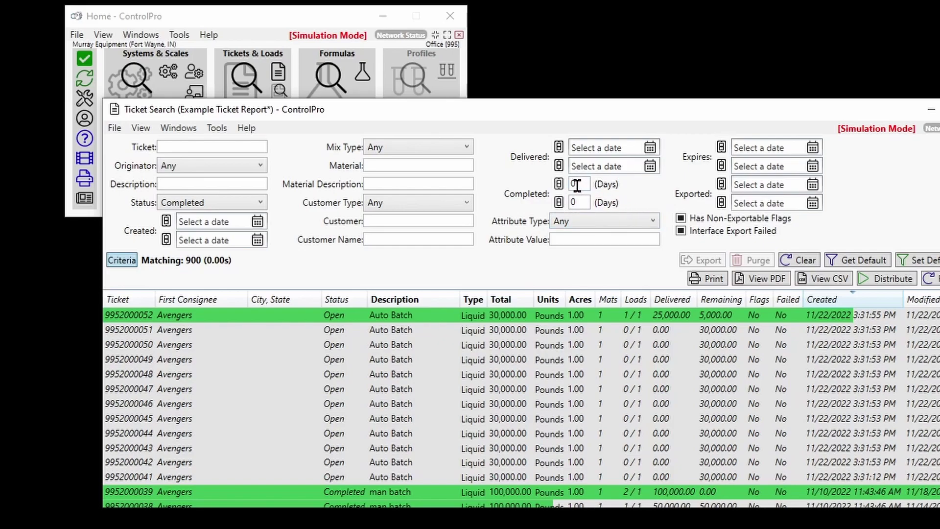
pyautogui.click(559, 202)
pyautogui.click(558, 184)
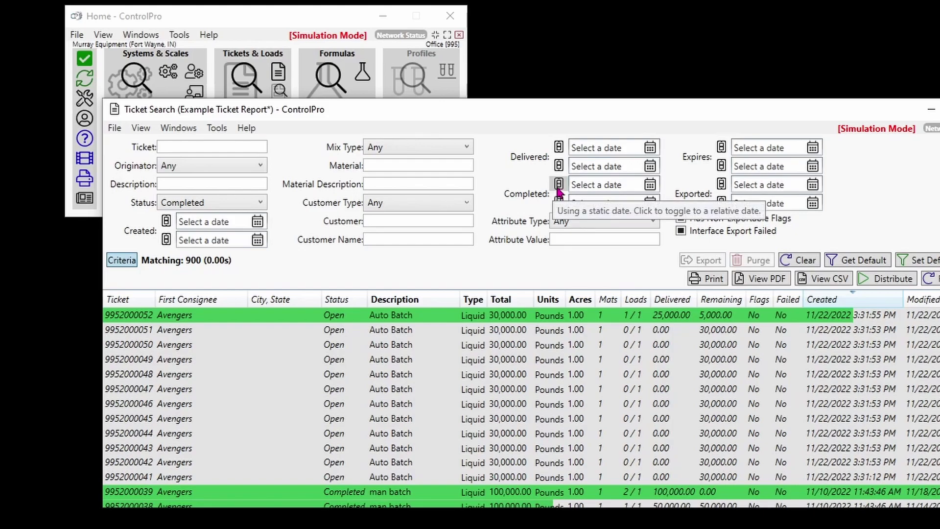
pyautogui.click(558, 185)
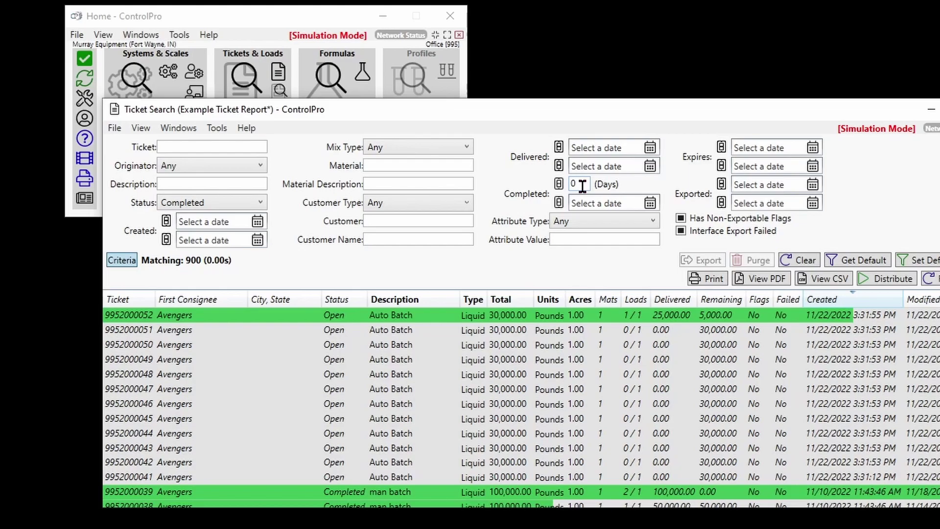
pyautogui.write('-1')
pyautogui.click(558, 202)
pyautogui.write('-1')
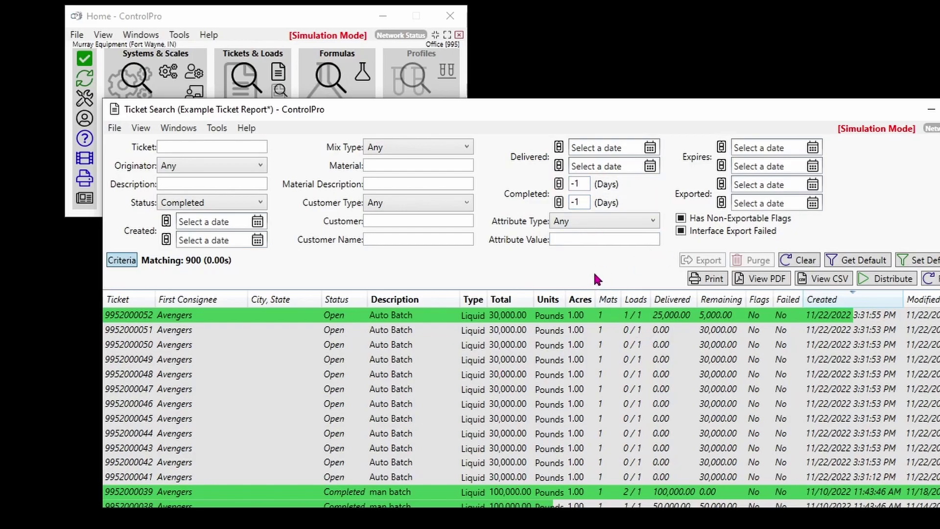
pyautogui.hotkey('ctrl', 's')
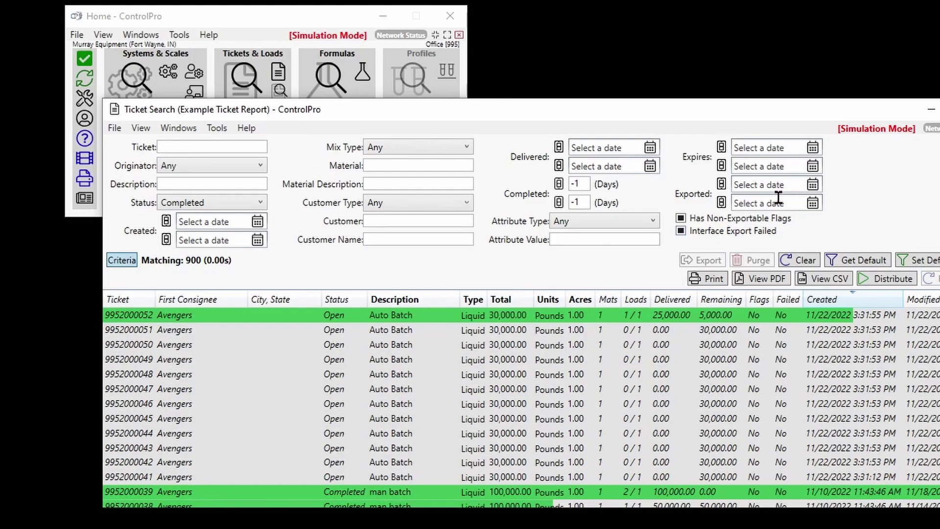
pyautogui.hotkey('alt', 'F4')
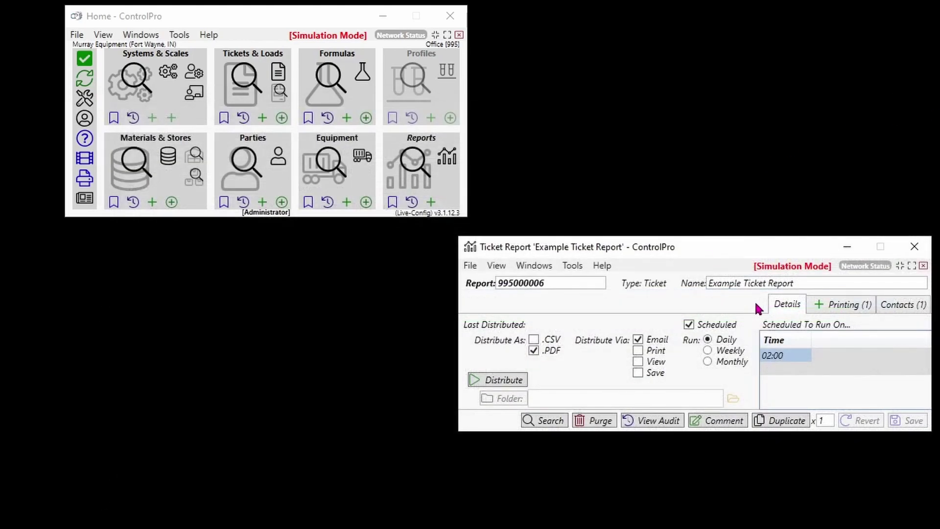